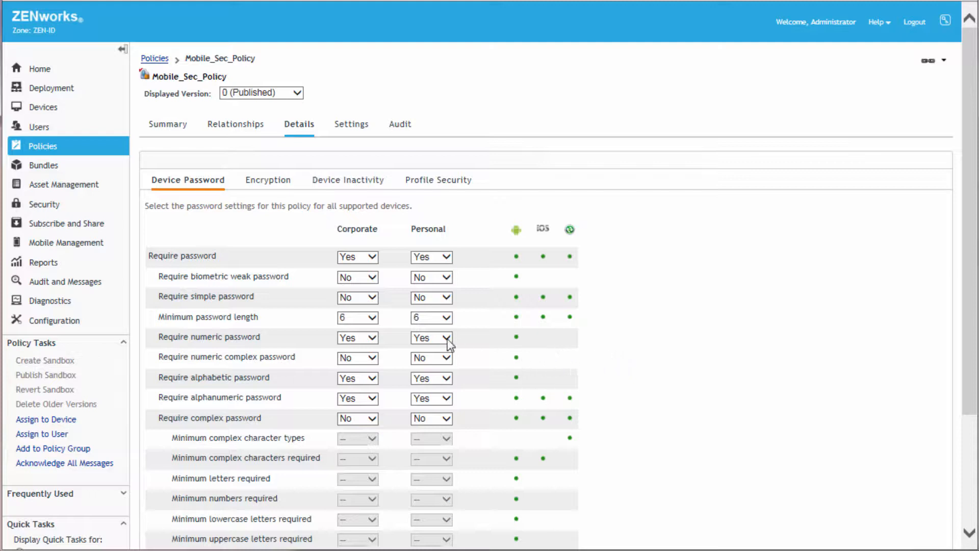
Step: Set the corporate minimum device password length to 8 and the personal inactivity lock requirement to No
left_click(373, 319)
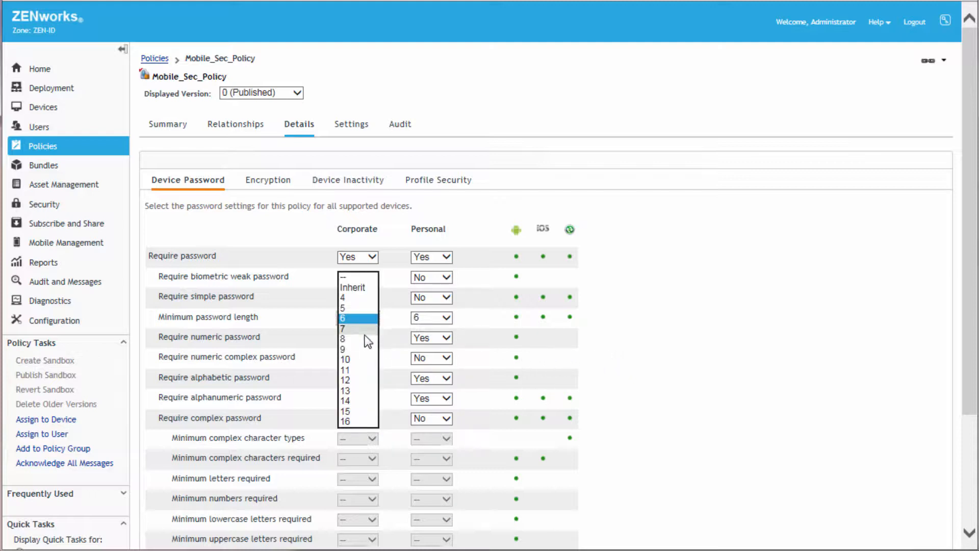
left_click(365, 339)
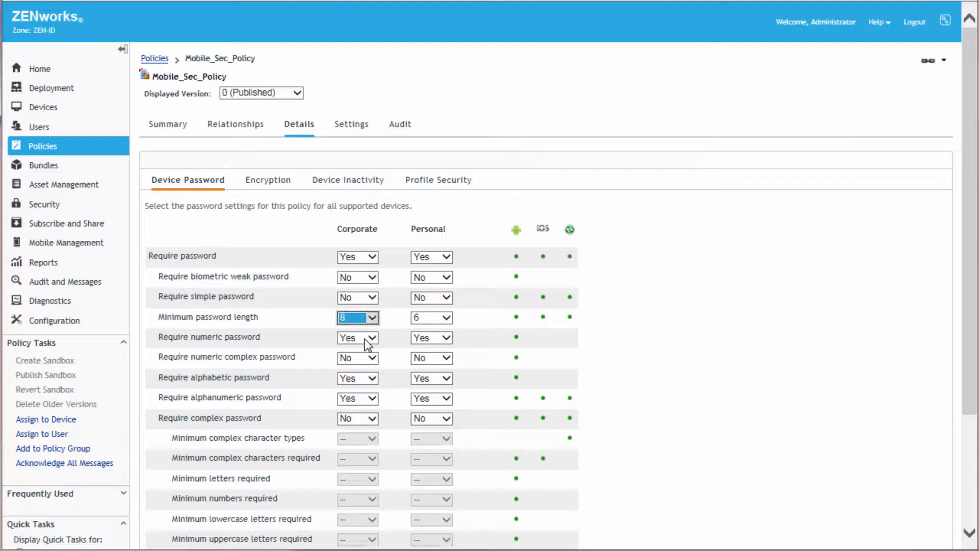
left_click(356, 188)
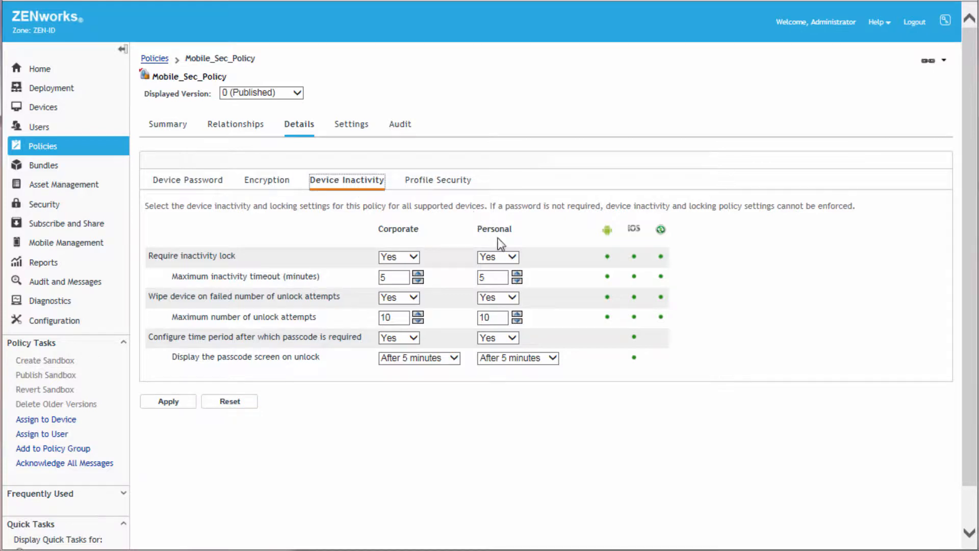
left_click(512, 258)
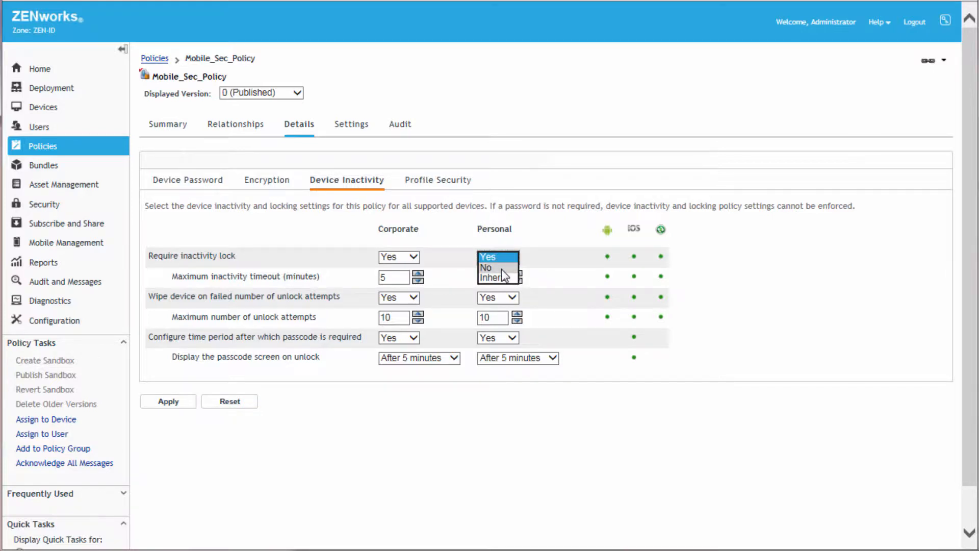
left_click(502, 268)
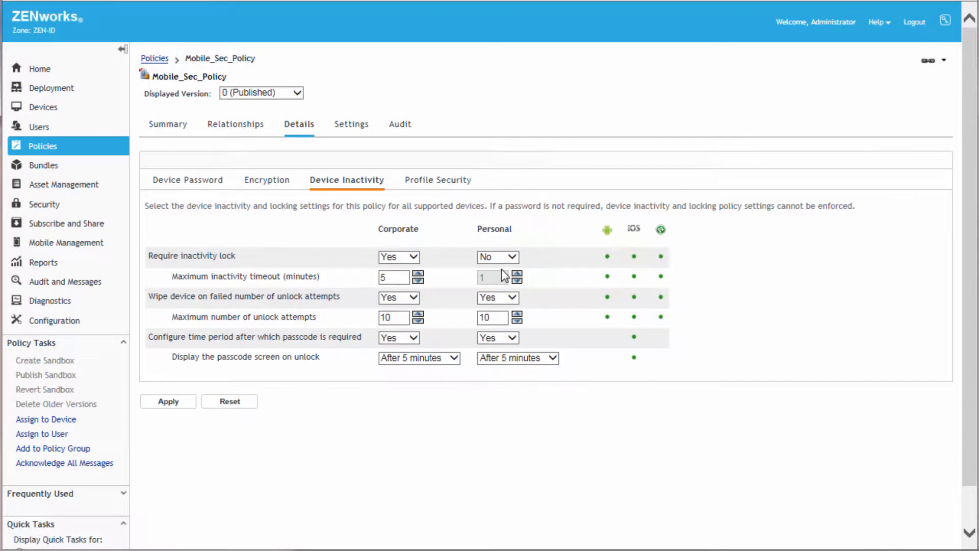
Step: For personal devices, secure the work profile and require a profile password, allowing simple password as Yes with a minimum length of 8
left_click(447, 189)
left_click(462, 257)
left_click(465, 251)
left_click(464, 312)
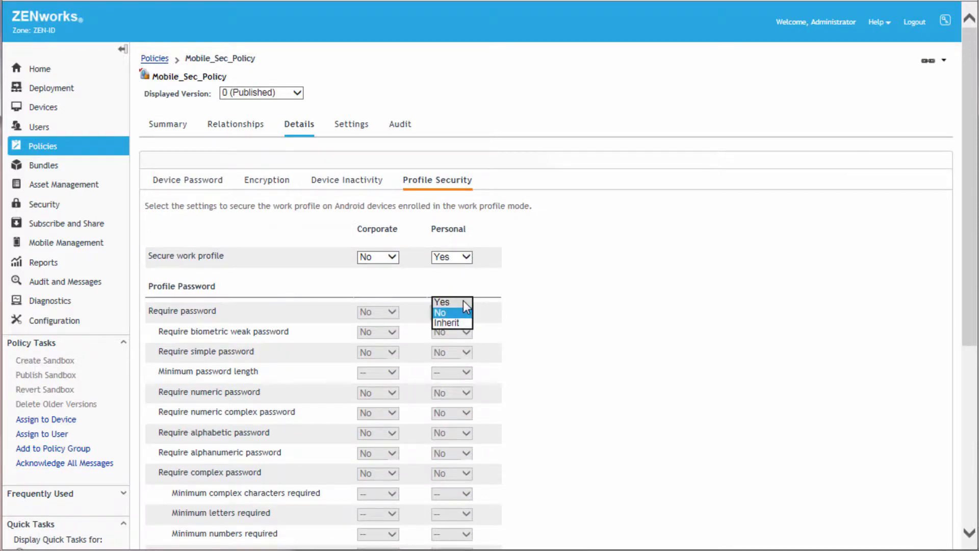
left_click(466, 353)
left_click(466, 342)
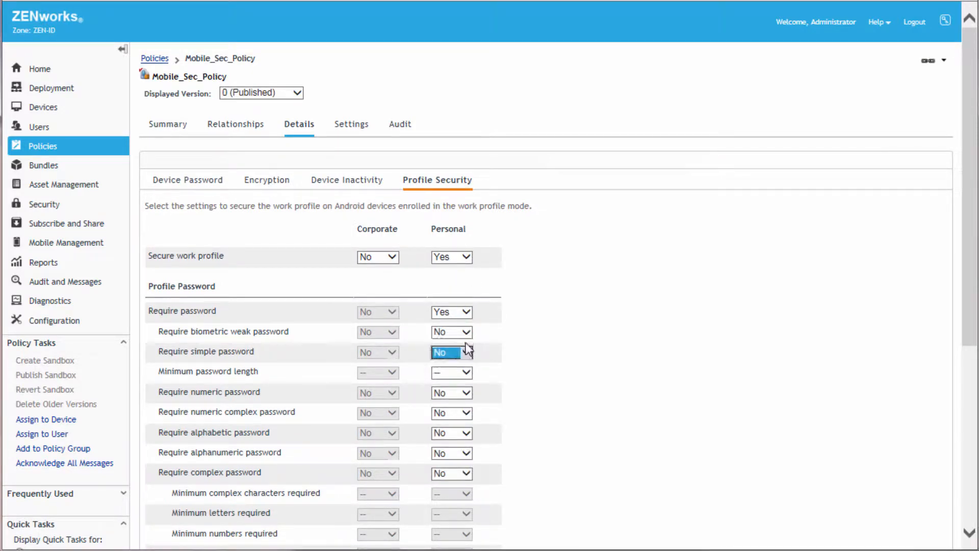
left_click(467, 373)
left_click(448, 432)
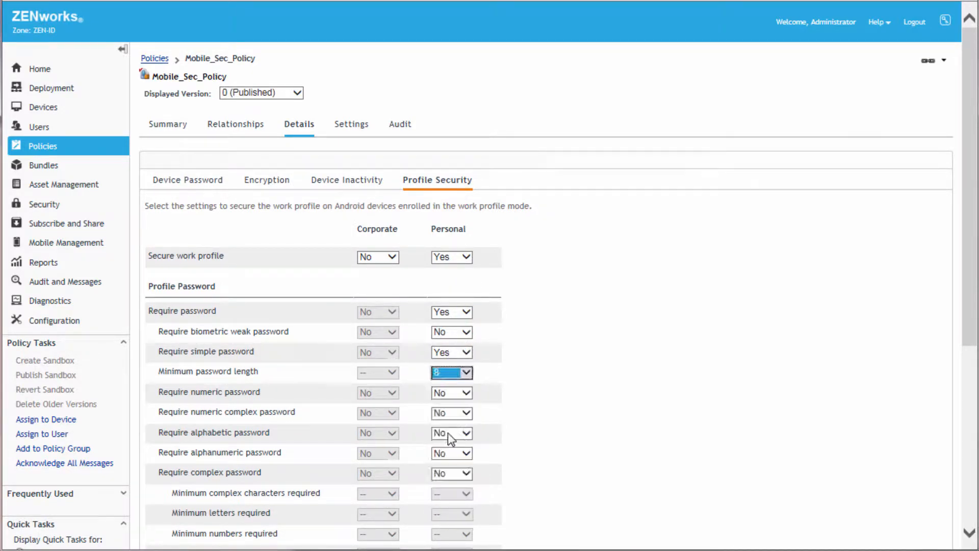
Step: Apply the mobile security policy changes and publish the sandbox as a new version
left_click_drag(968, 318, 970, 506)
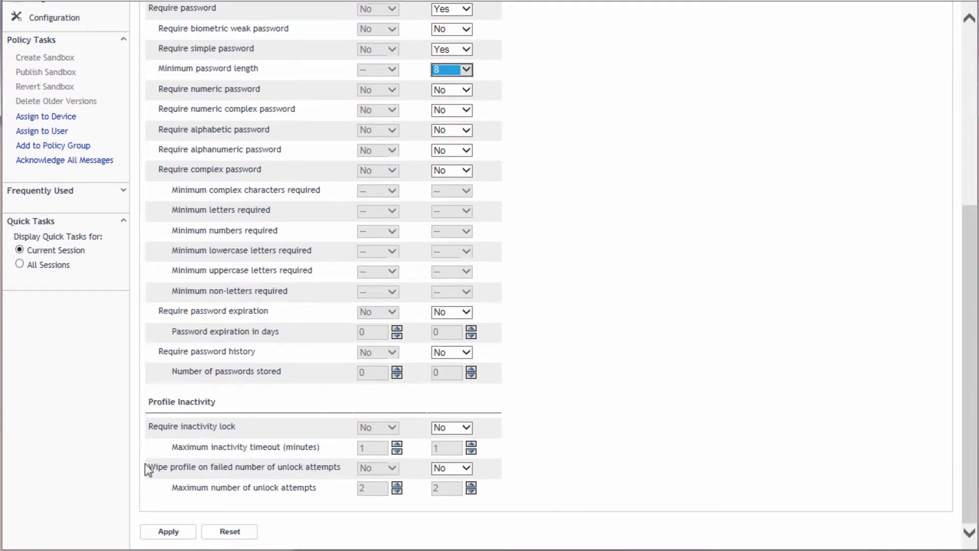
left_click(162, 533)
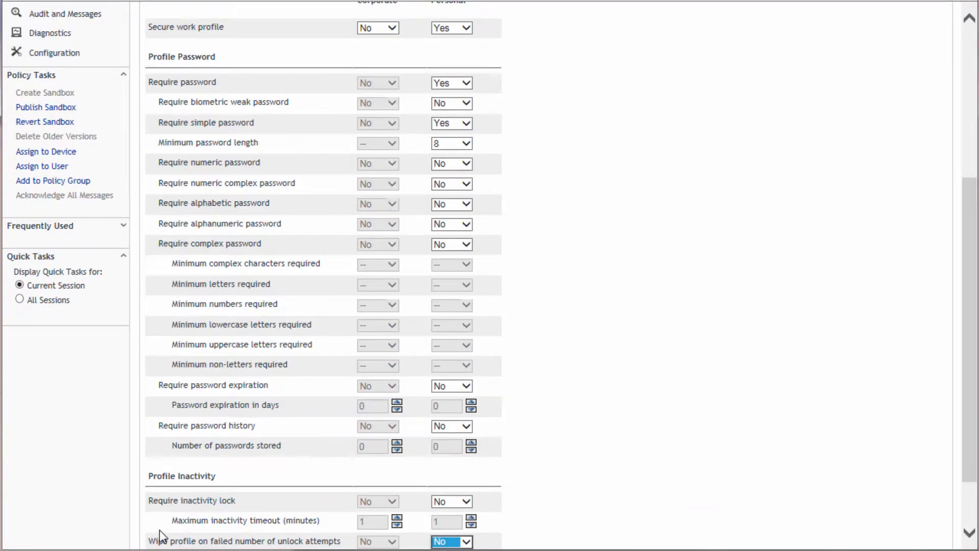
left_click_drag(967, 224, 966, 71)
left_click(370, 130)
left_click(623, 346)
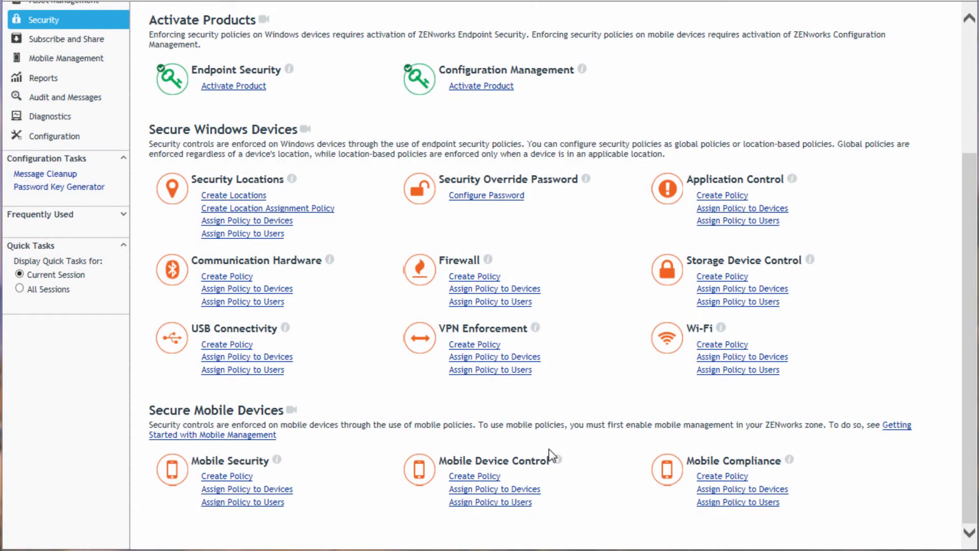
Step: Start a new Mobile Device Control policy from the mobile device security options and name it Mobile_Dev_Ctrl_Policy
left_click(476, 476)
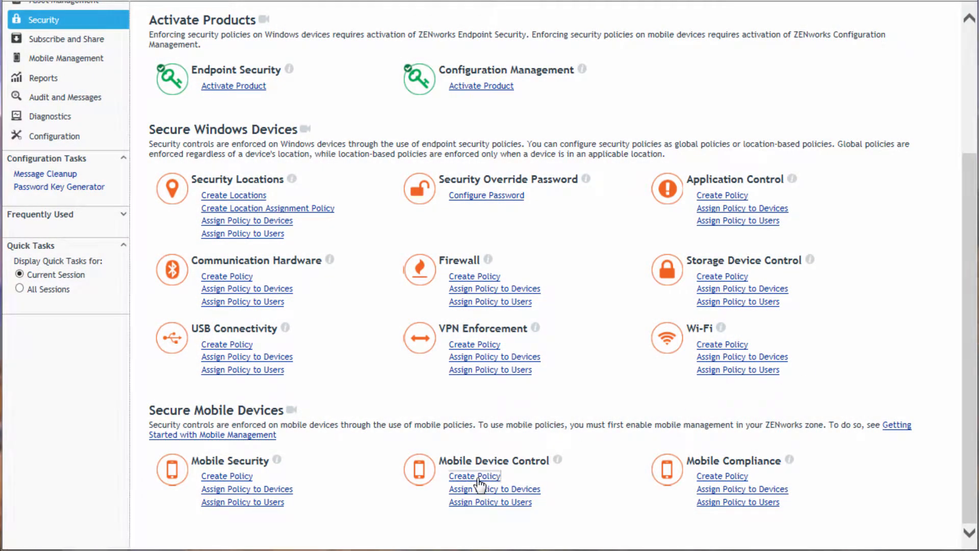
left_click(623, 311)
left_click(623, 312)
left_click(624, 285)
type("Mobile_Dev_C")
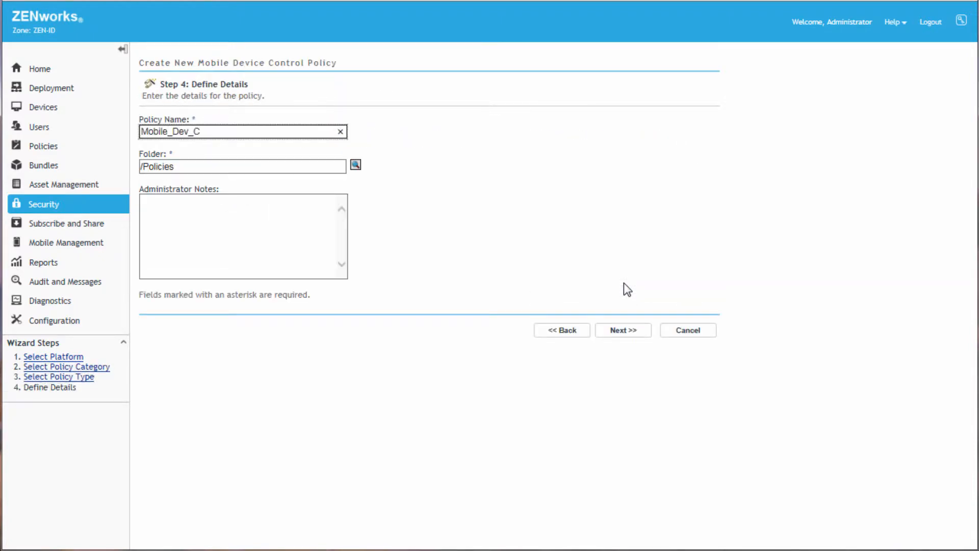
type("trl_Policy")
left_click(626, 331)
Step: Assign the Moderate level to corporate and personal devices, then create the policy without a sandbox and with additional properties to define
left_click(148, 184)
left_click(228, 185)
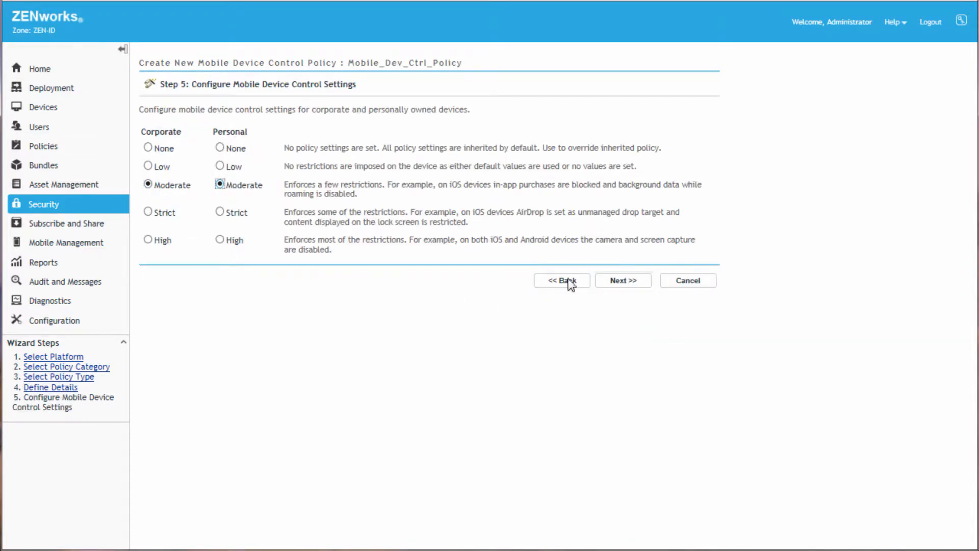
left_click(616, 280)
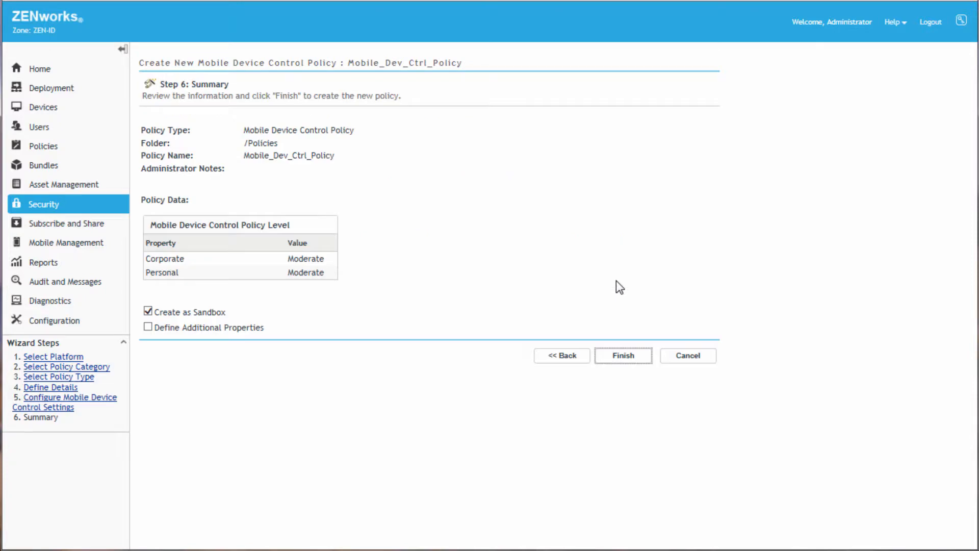
left_click(149, 311)
left_click(149, 327)
left_click(615, 354)
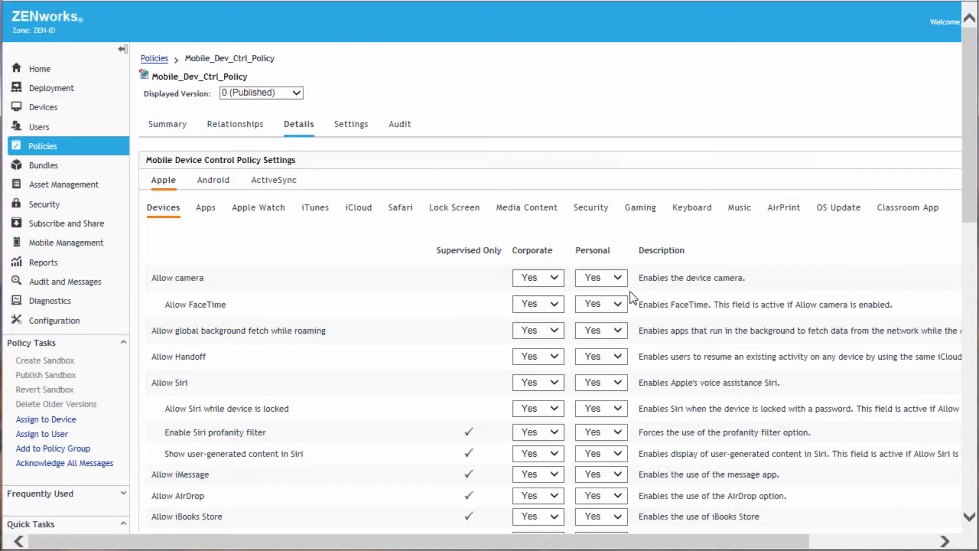
Step: Disallow the camera on corporate Apple devices and change the first corporate setting for Safari
left_click(551, 280)
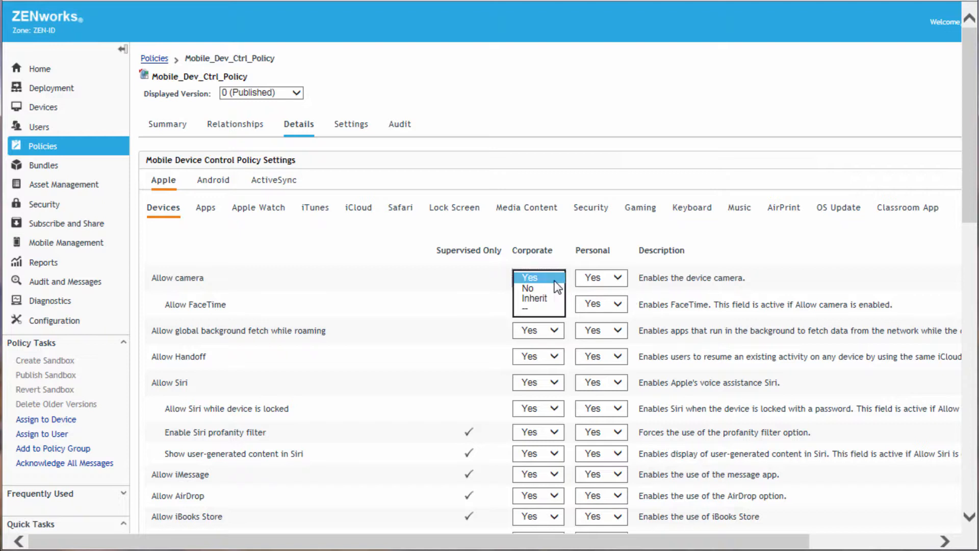
left_click(539, 288)
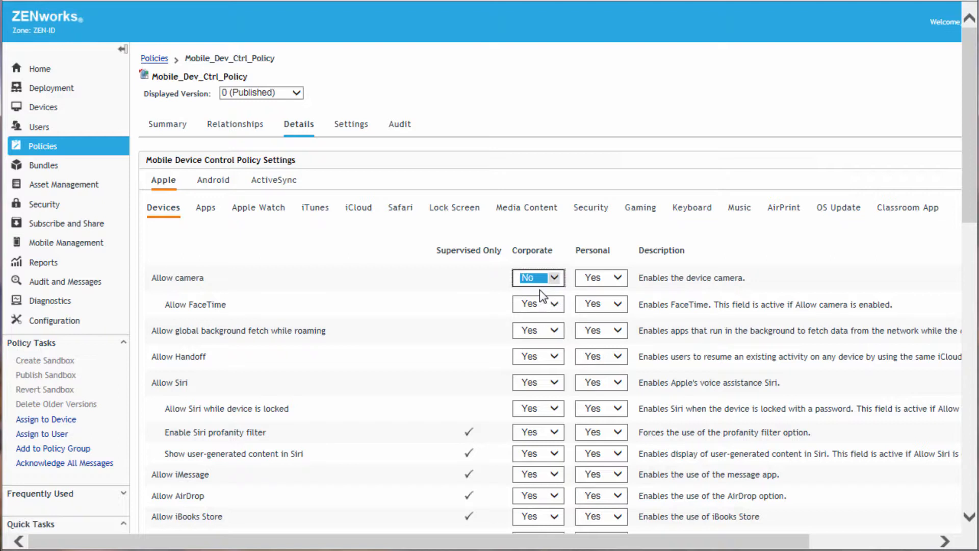
left_click(398, 211)
left_click(384, 279)
left_click(374, 289)
Step: Set Allow printing to No for corporate Android devices
left_click(215, 179)
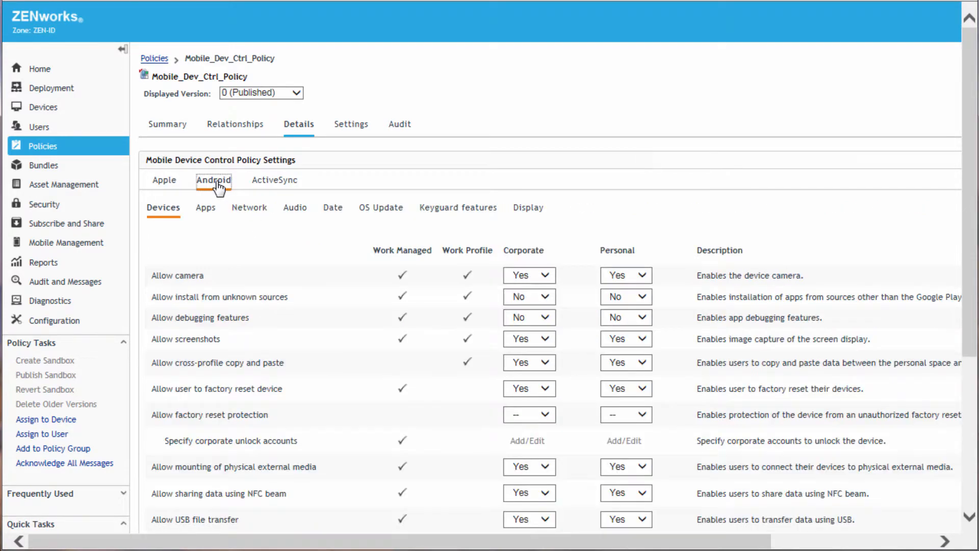
left_click_drag(968, 193, 969, 363)
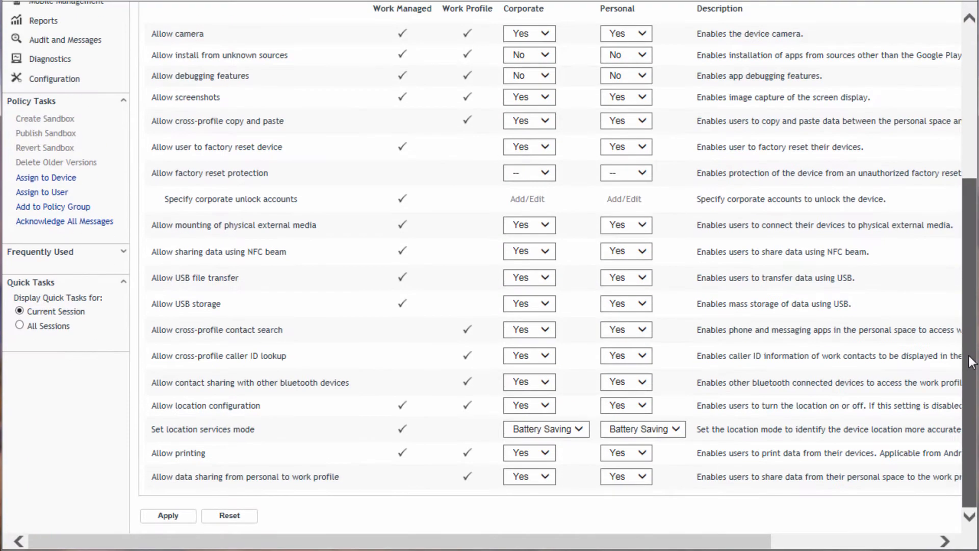
left_click(543, 453)
left_click(537, 465)
Step: Disallow editing of mobile network settings on corporate Android devices
left_click_drag(960, 347, 963, 182)
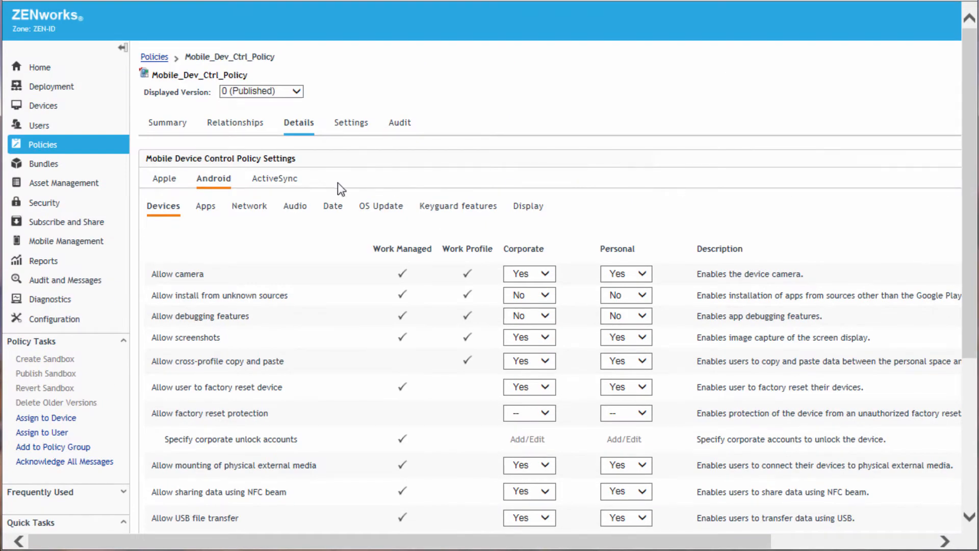
left_click(249, 208)
left_click(543, 304)
left_click(543, 316)
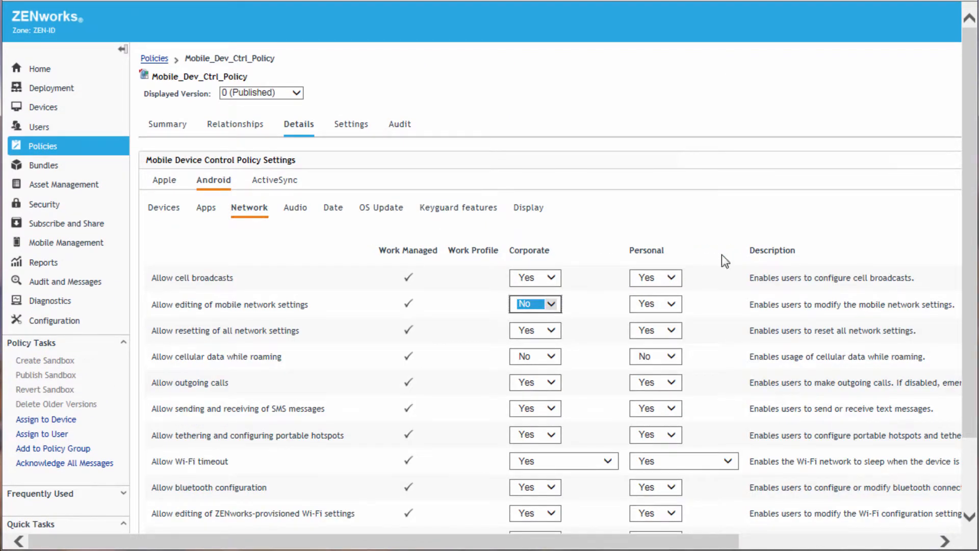
Step: Apply the device control policy changes and publish the Mobile_Dev_Ctrl_Policy sandbox
scroll(678, 273, "down", 3)
left_click(161, 516)
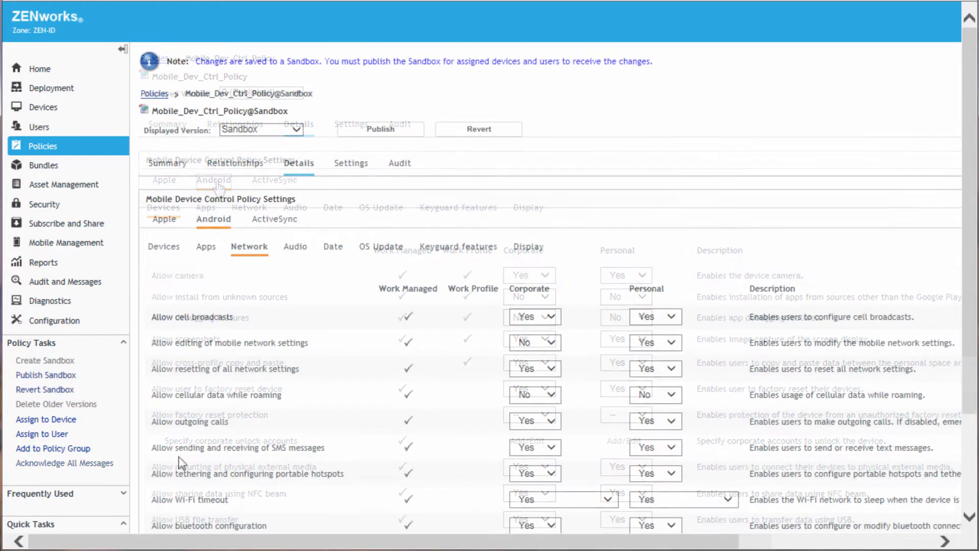
left_click(382, 129)
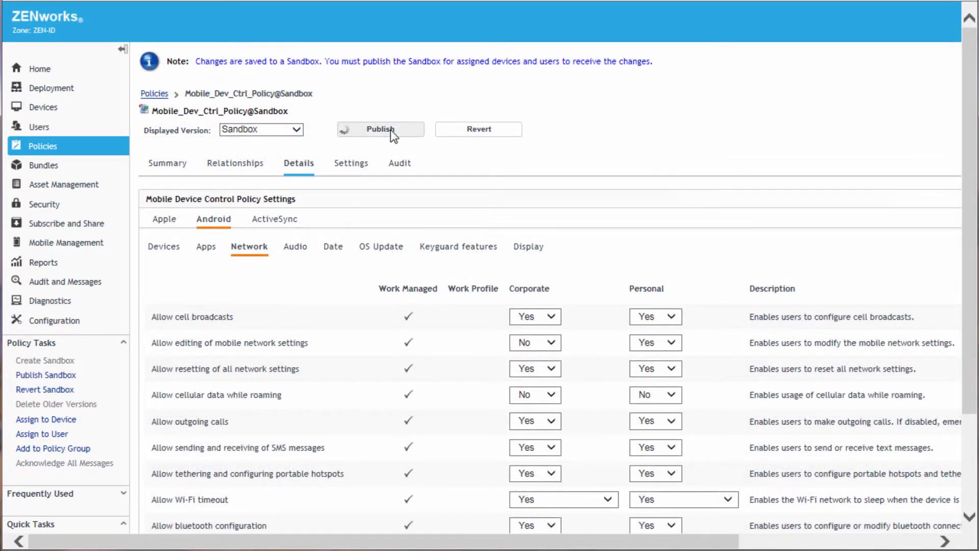
left_click(623, 344)
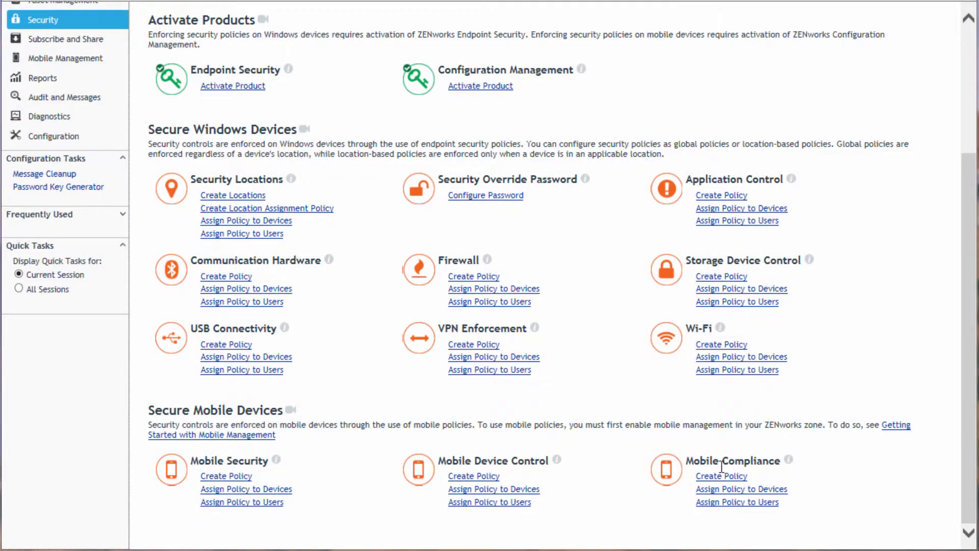
Step: Start a new Mobile Compliance policy in the /Policies folder and name it Mobile_Com_Policy
left_click(722, 476)
left_click(621, 313)
left_click(622, 312)
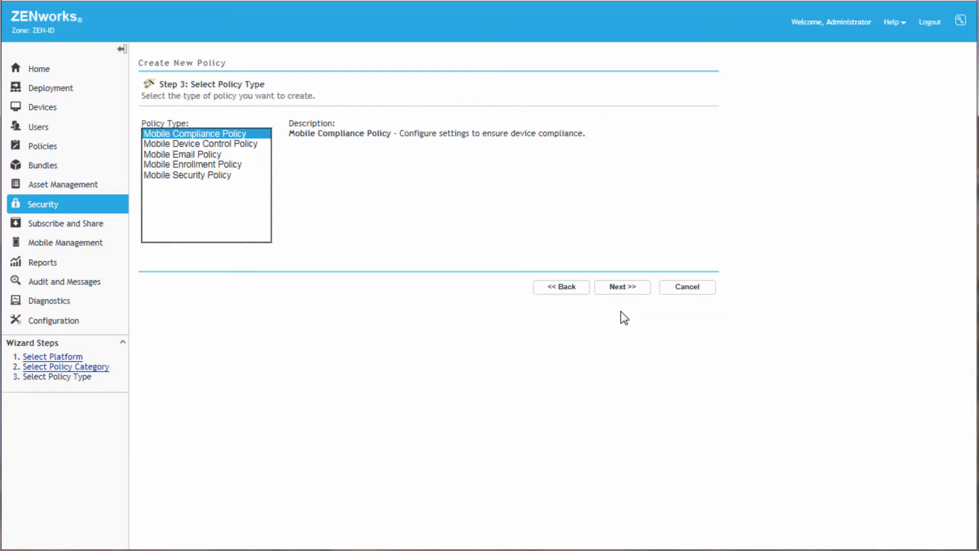
left_click(618, 290)
type("Mobile")
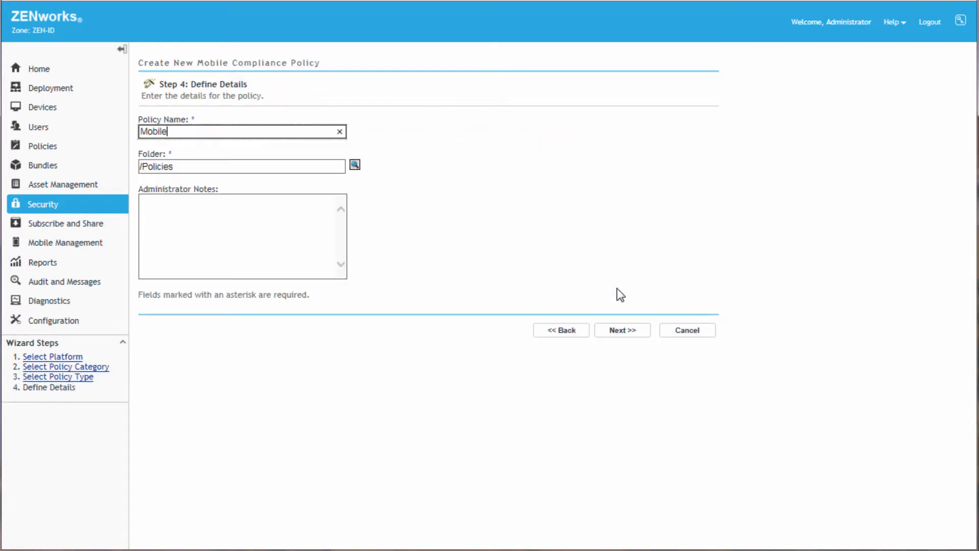
type("_Com_Policy")
left_click(615, 333)
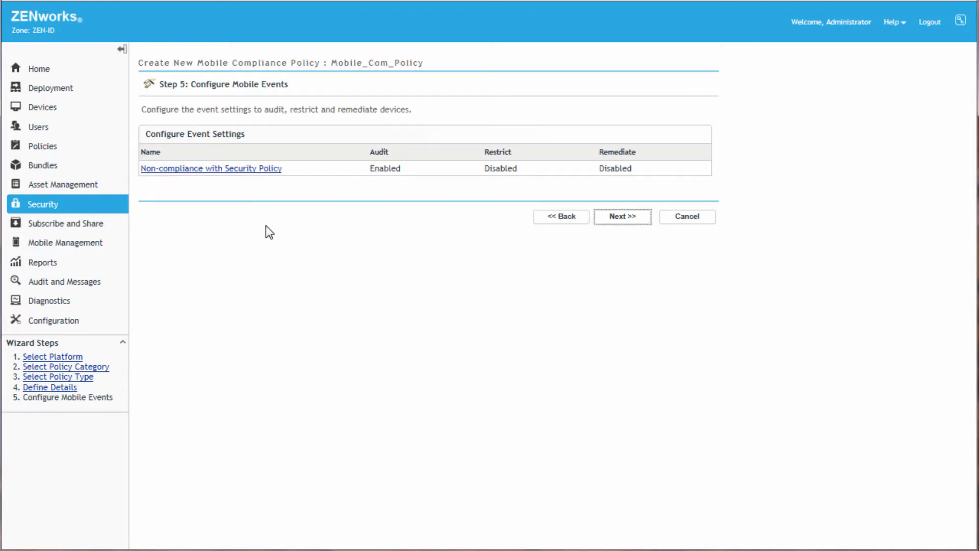
Step: In the Non-compliance with Security Policy event, enforce restrictions on non-compliant devices, restricting Android work apps after 5 days
left_click(194, 170)
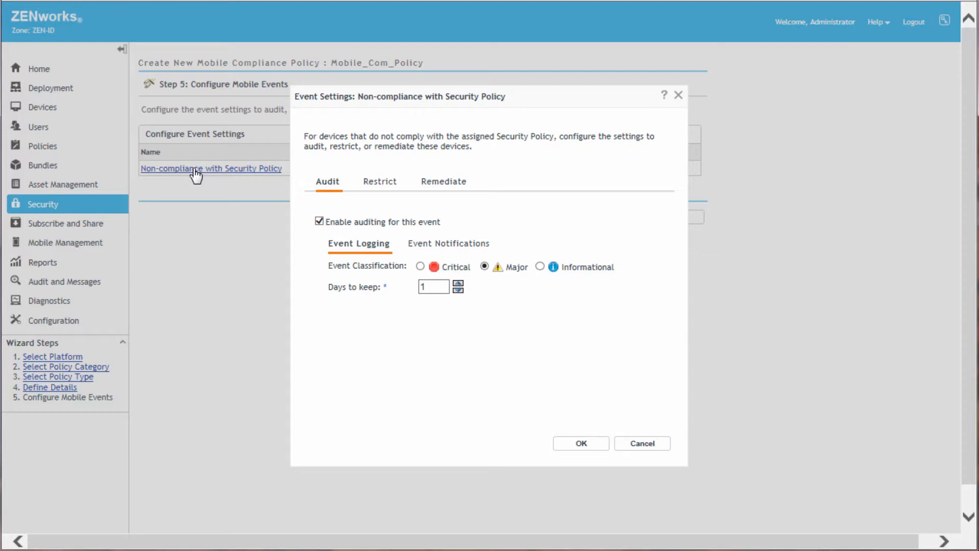
left_click_drag(432, 286, 407, 288)
left_click(381, 182)
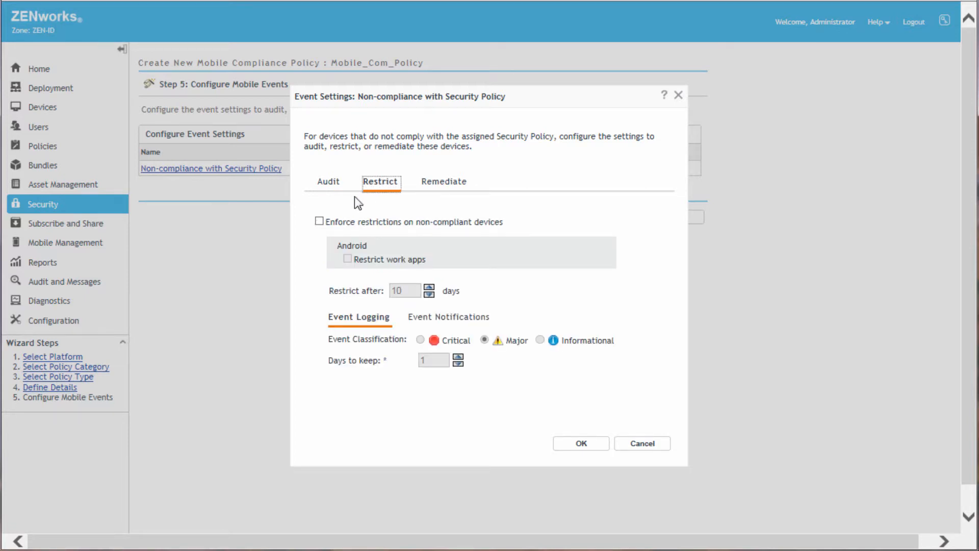
left_click(319, 222)
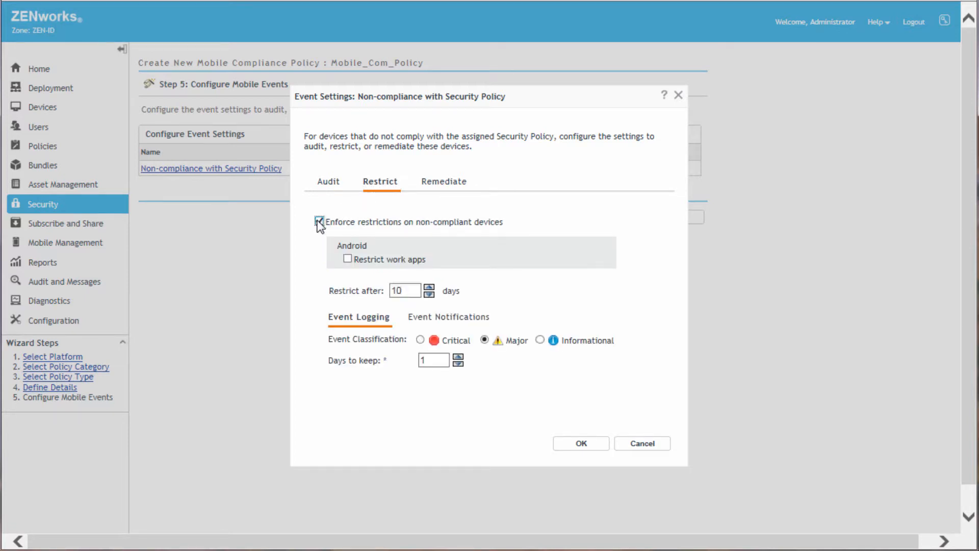
left_click(349, 260)
double_click(408, 290)
type("5")
Step: Set the restriction notification message sent to the device to "Your device is non-compliant."
left_click(435, 323)
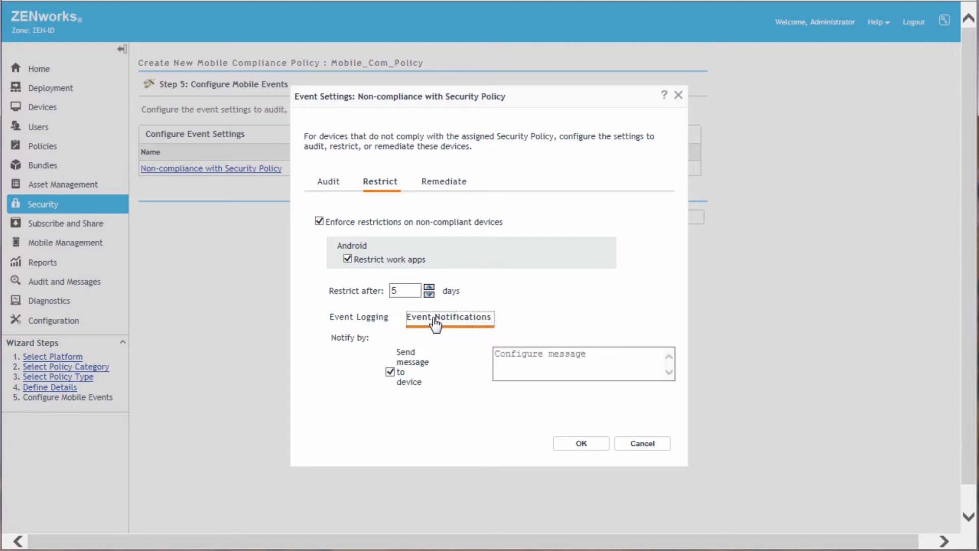
left_click(510, 357)
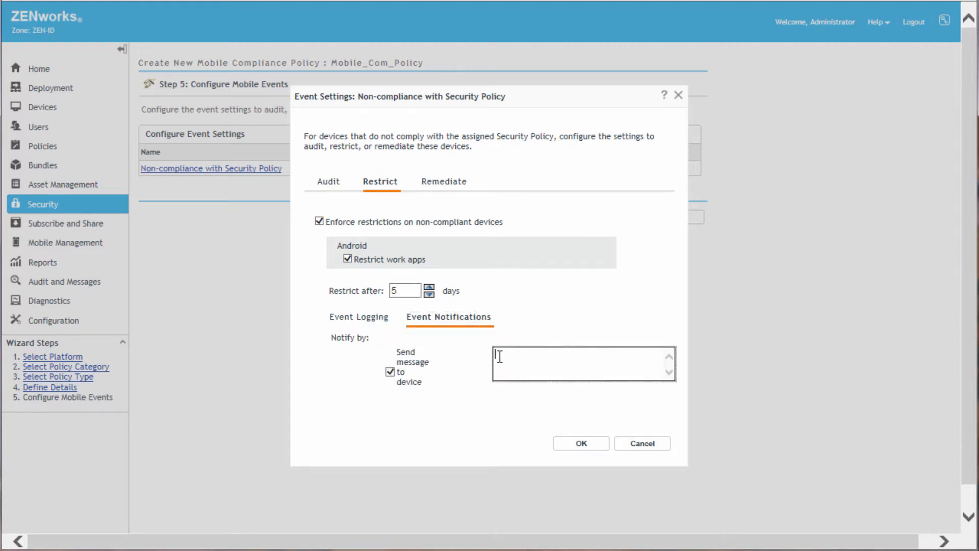
type("Your device is non-compliant.")
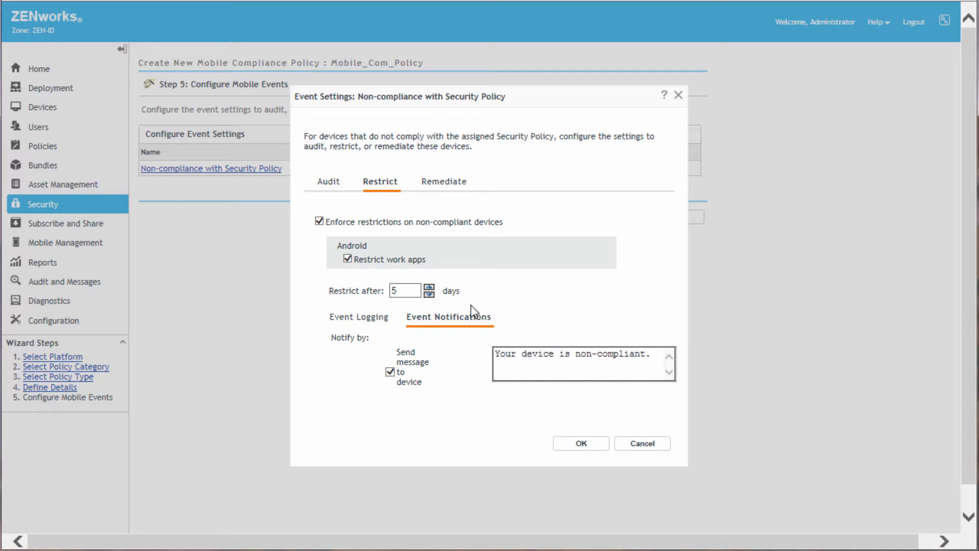
Step: Enforce remediation on non-compliant devices, removing the Android work profile and factory resetting work-managed devices after 10 days
left_click(444, 183)
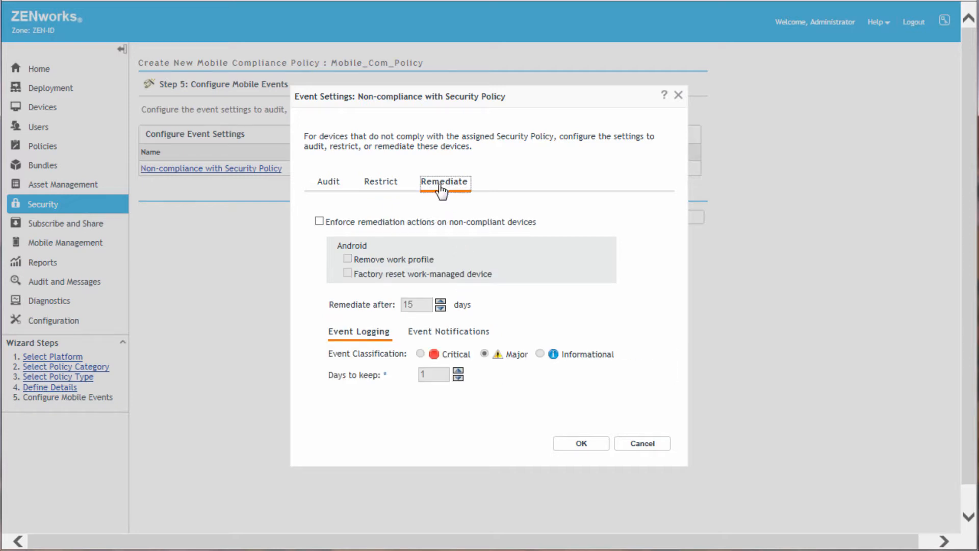
left_click(319, 222)
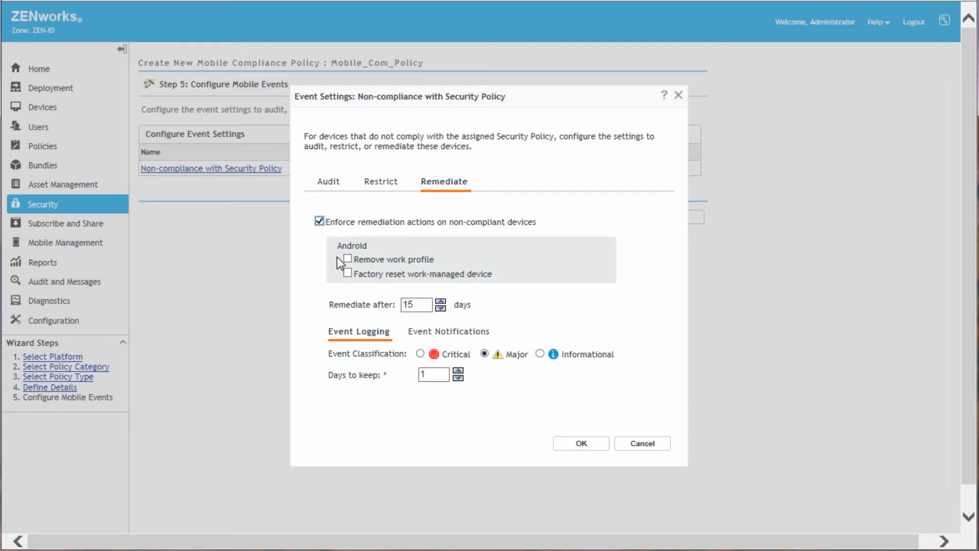
left_click(347, 260)
left_click(347, 274)
left_click_drag(420, 305, 392, 305)
type("10")
Step: Set the remediation notification message sent to the device to "Your device is still non-compliant." and save the event settings
left_click(434, 333)
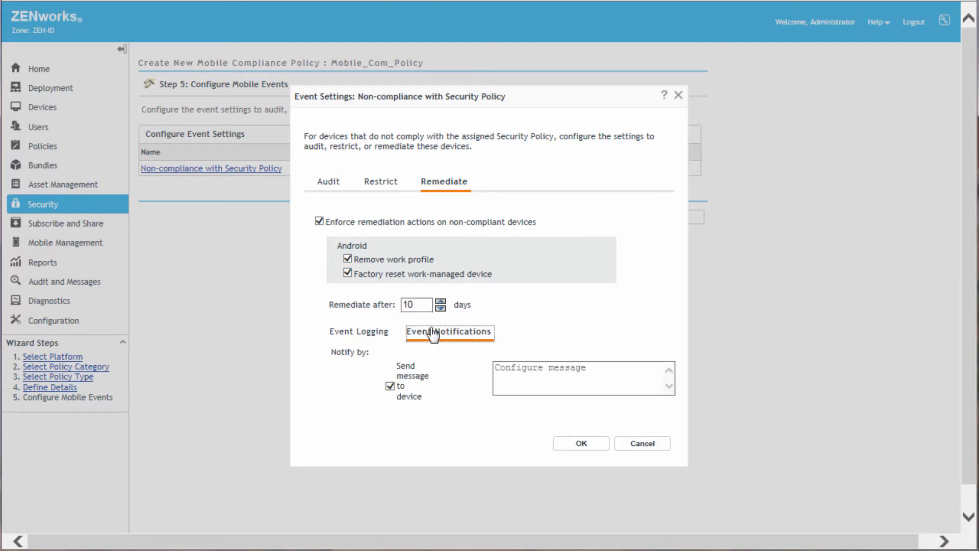
left_click(500, 366)
type("Your ")
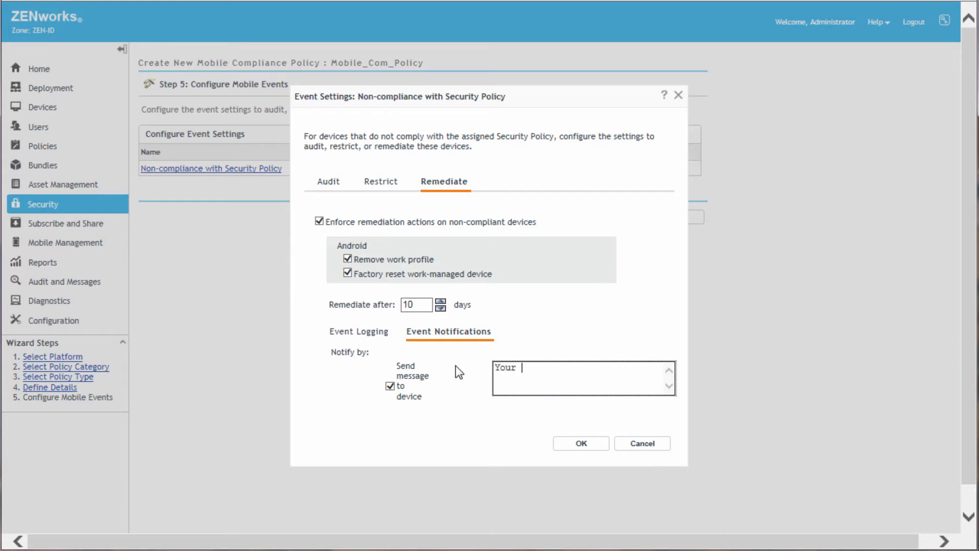
type("device is still non-compliant.")
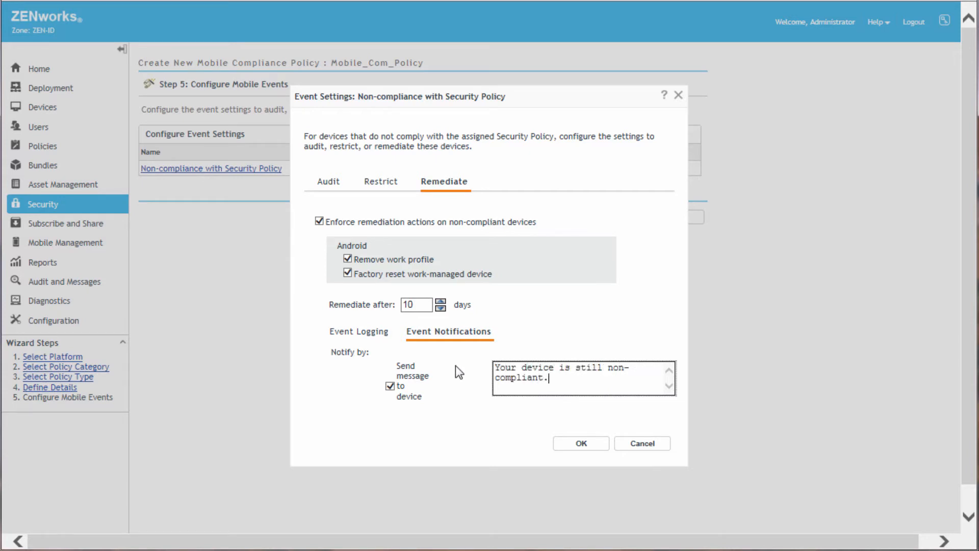
left_click(574, 442)
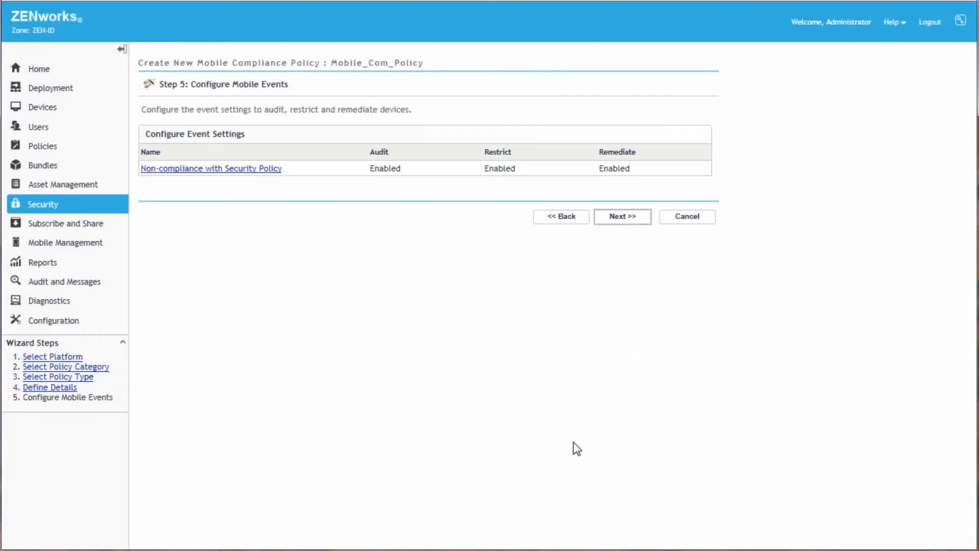
Step: Create Mobile_Com_Policy with the Create as Sandbox option cleared, and return to the Secure Mobile Devices tasks
left_click(620, 218)
left_click(146, 284)
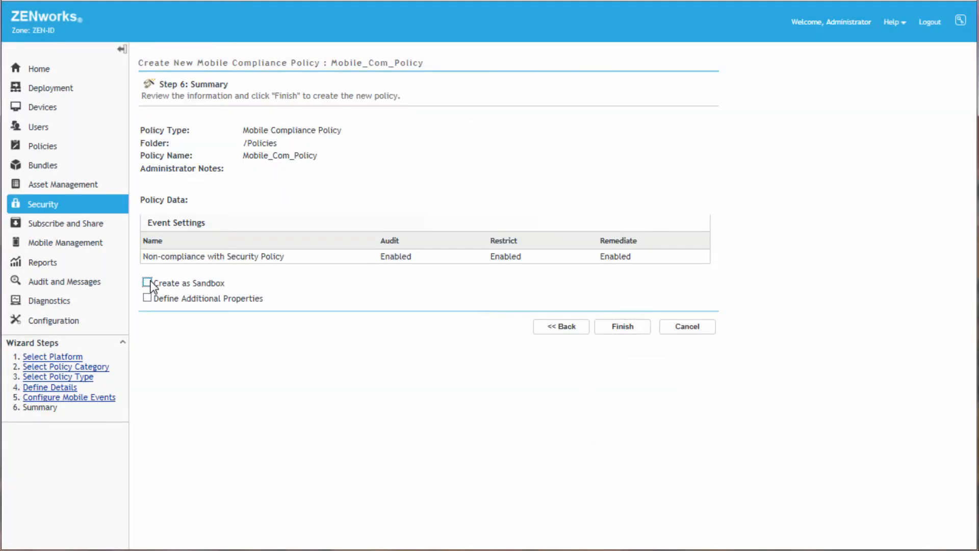
left_click(607, 330)
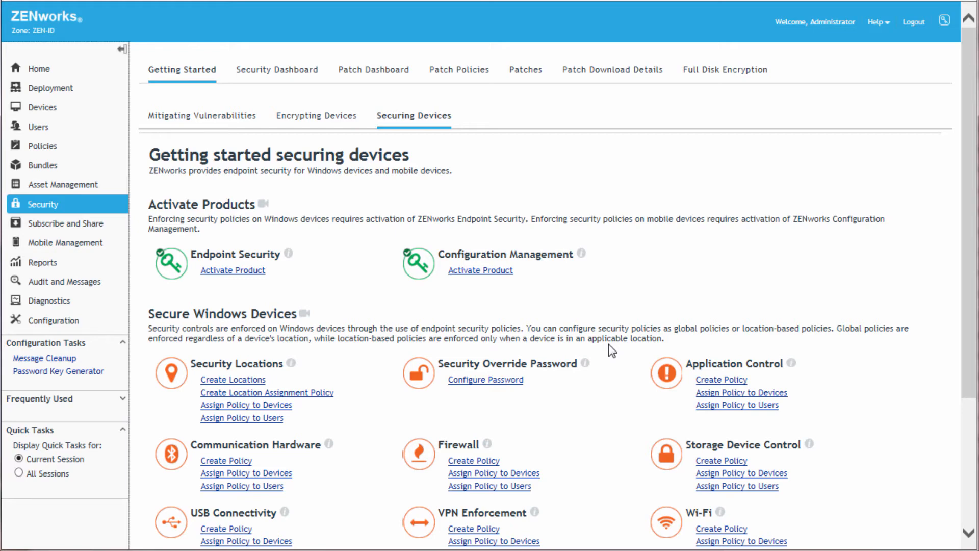
left_click_drag(969, 348, 972, 489)
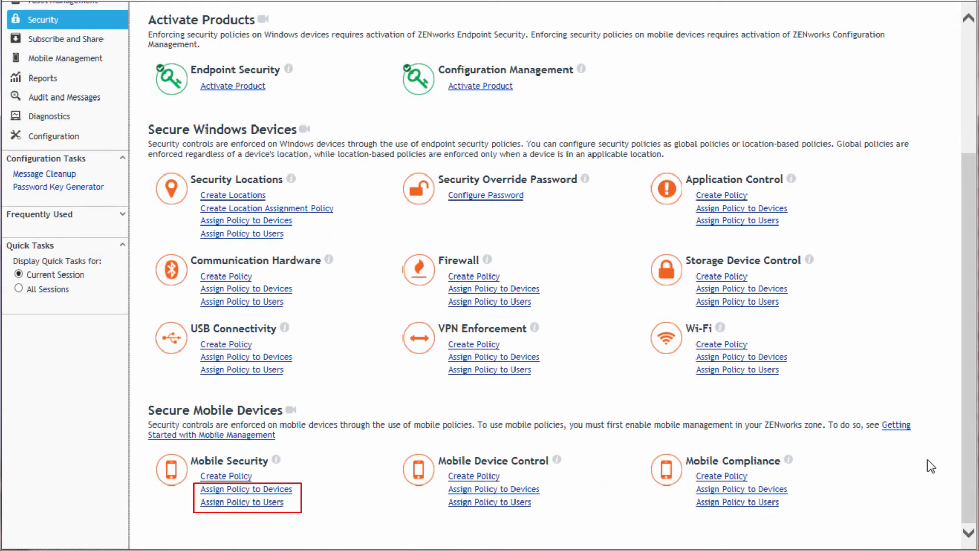